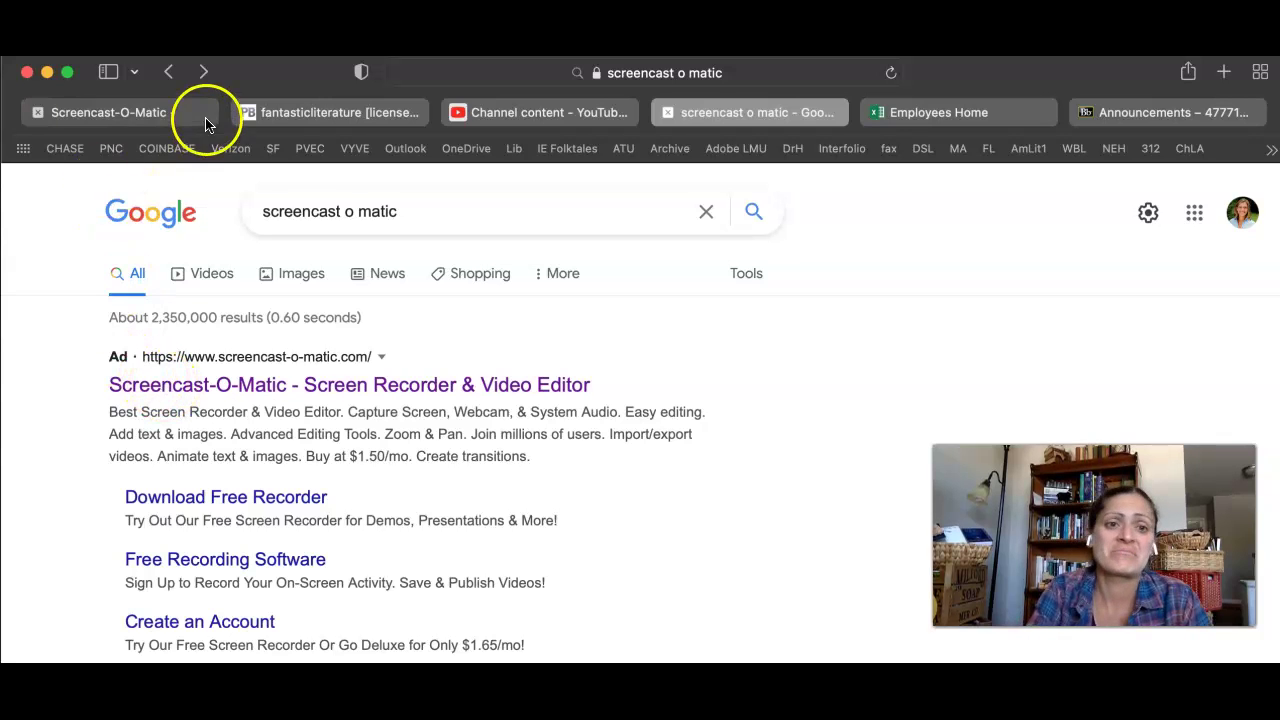
- Switch to the Screencast-O-Matic tab showing the 11-video library
left_click(205, 122)
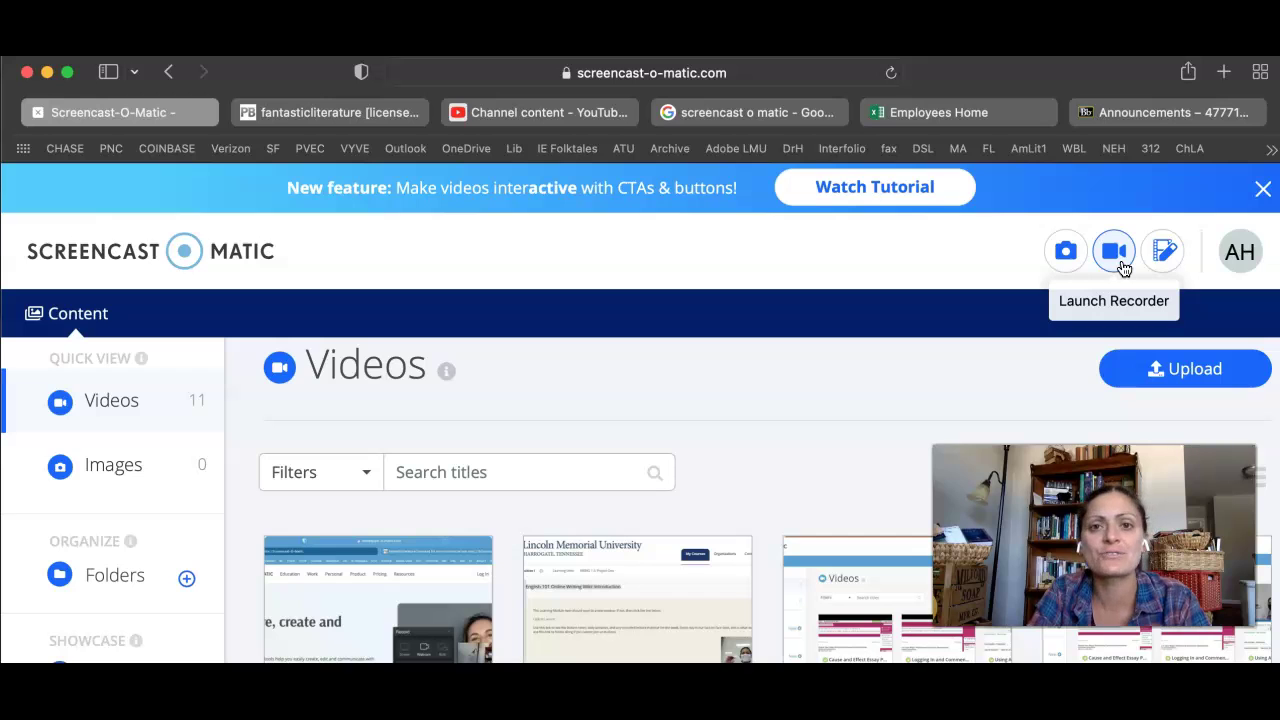
- Switch to the fantasticliterature PBworks tab showing the Scholarly Presentations page
left_click(380, 111)
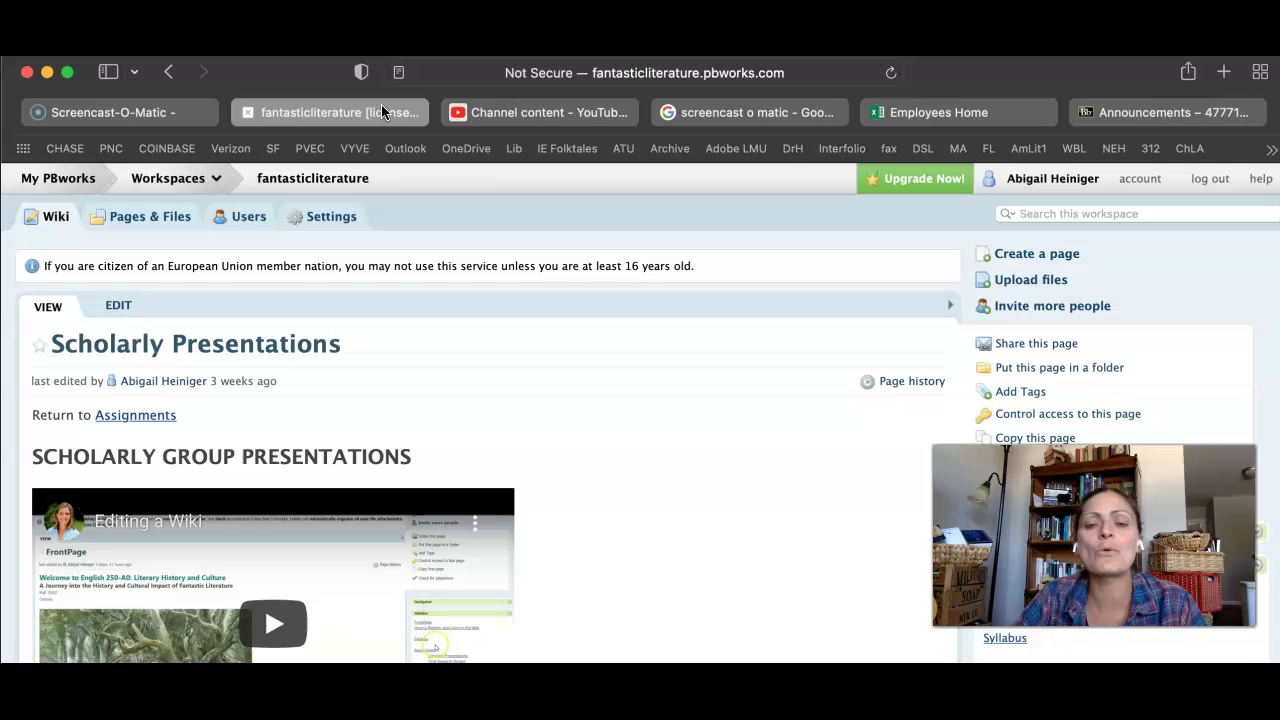
- Scroll the wiki page past the Criteria table to the embedded videos, then switch to blank Document4
left_click(570, 410)
scroll(568, 404, "down", 10)
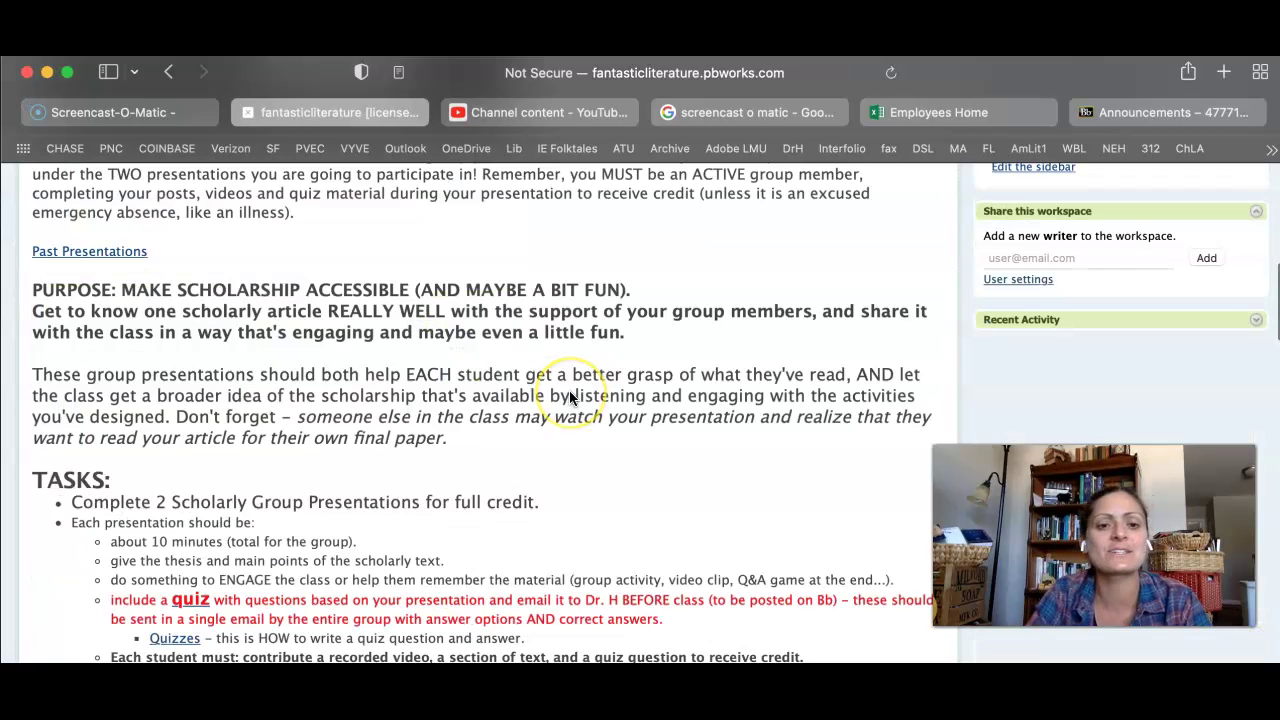
scroll(570, 397, "down", 3)
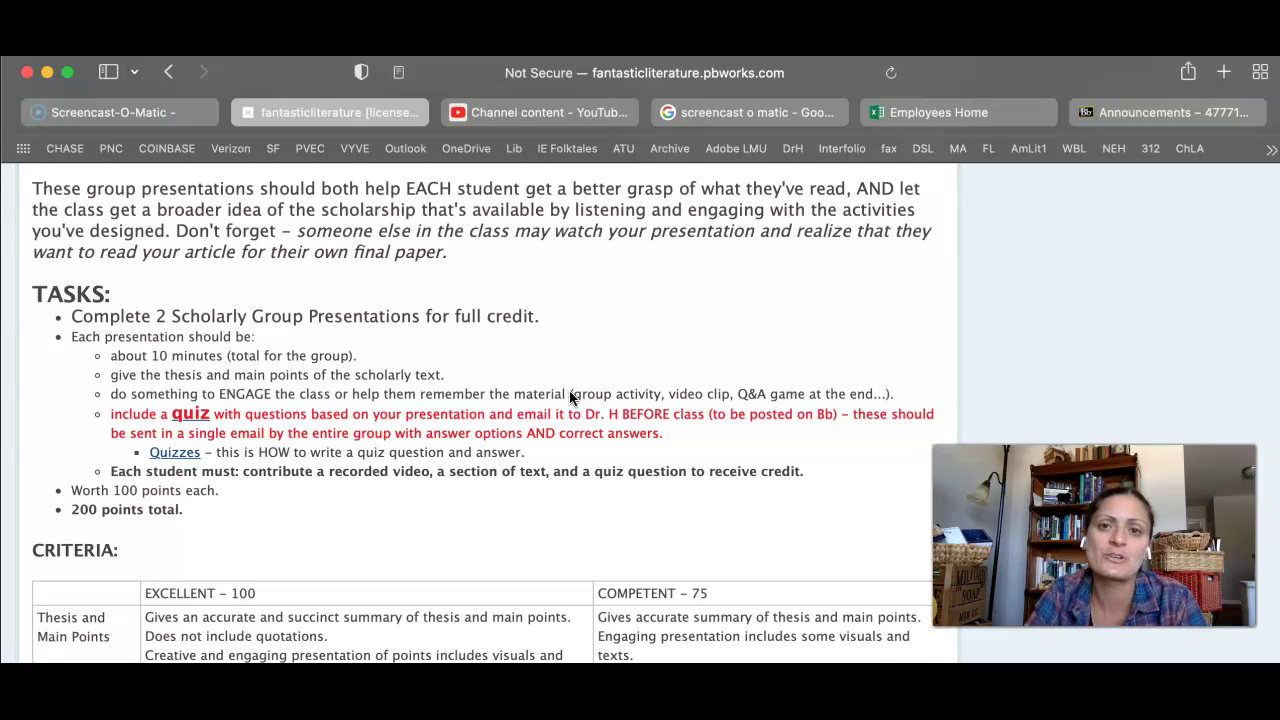
scroll(570, 397, "down", 6)
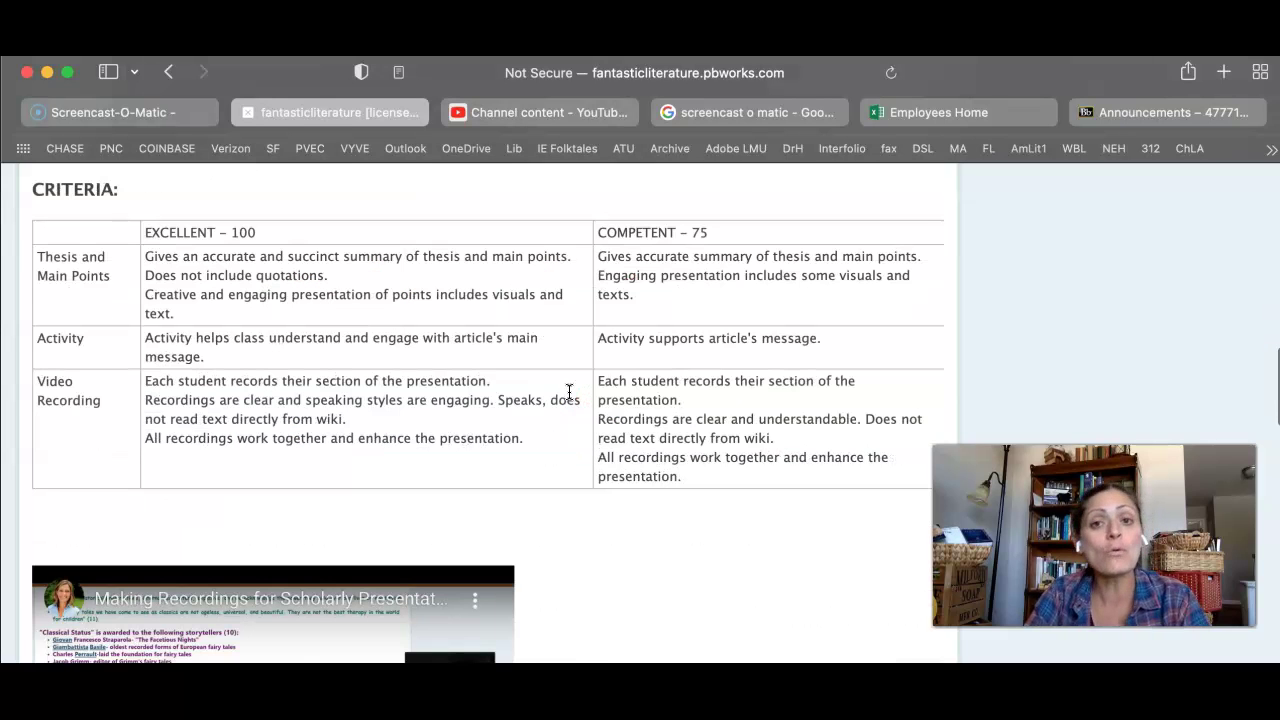
scroll(569, 391, "down", 5)
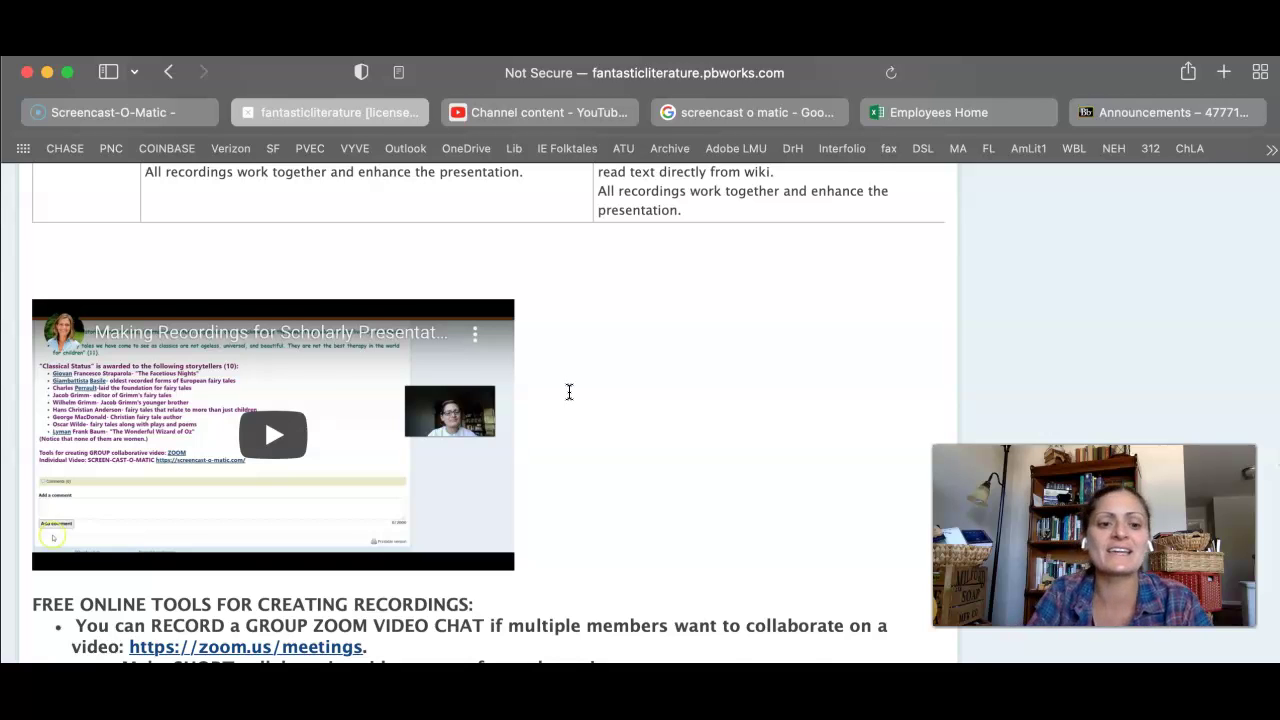
scroll(569, 391, "down", 1)
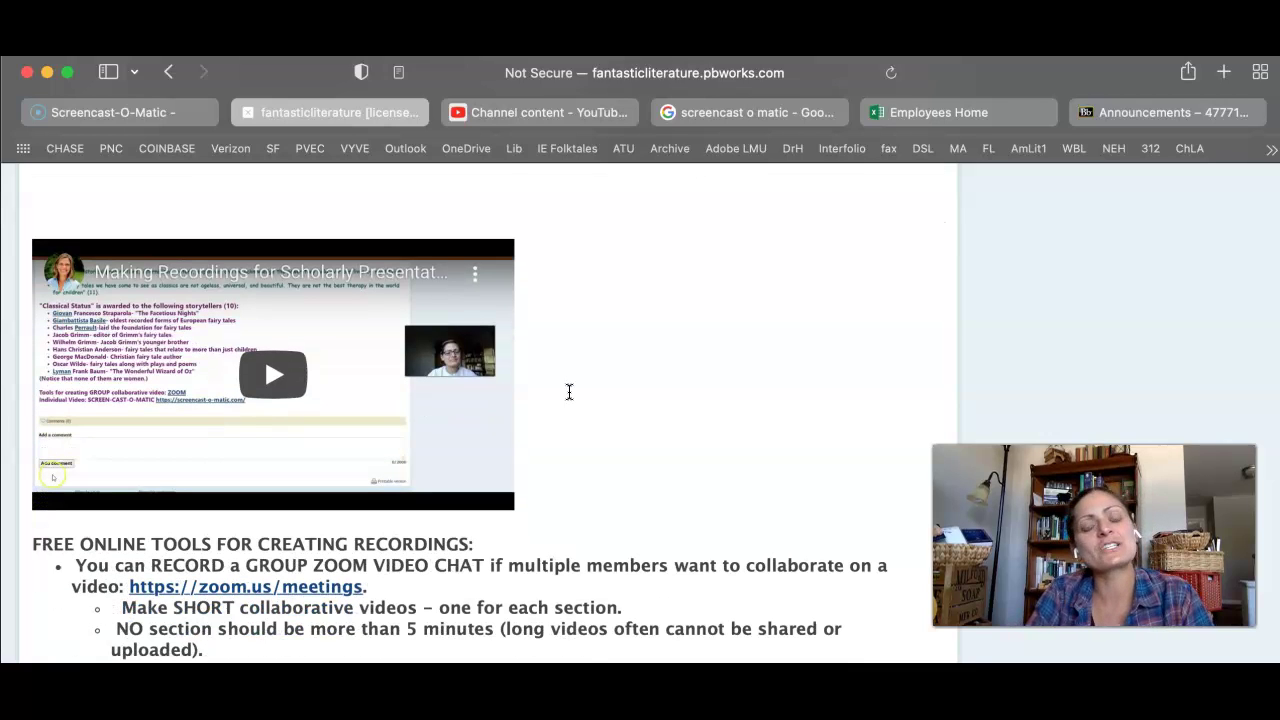
scroll(569, 391, "down", 10)
scroll(569, 391, "down", 3)
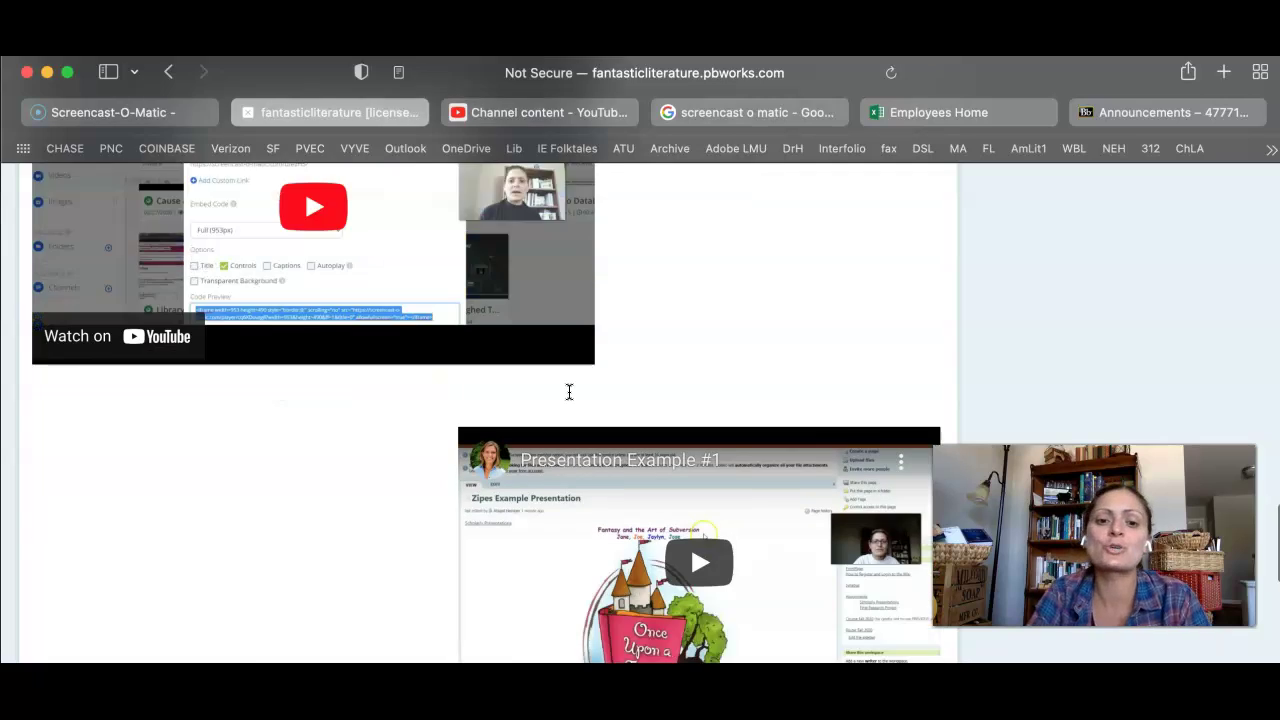
scroll(569, 391, "down", 2)
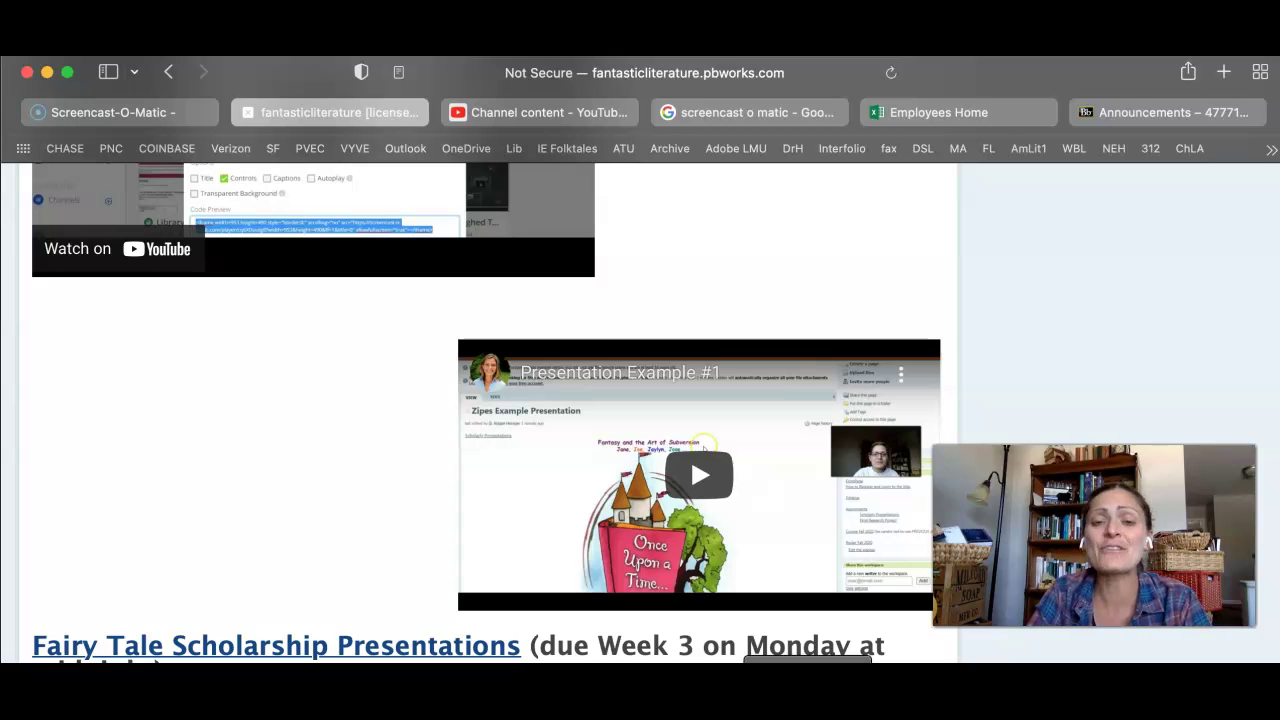
key("super+Tab")
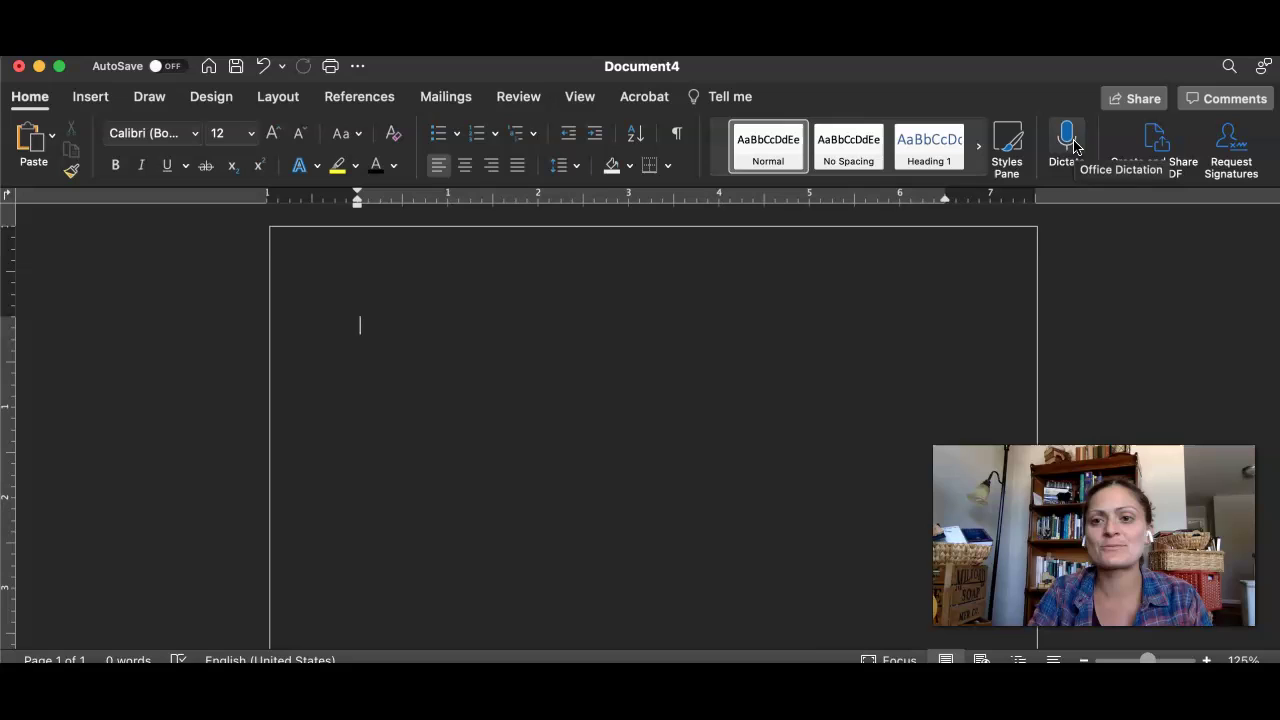
- Dictate 'Ever want to talk to your paper?' into Document4, then pause dictation
left_click(1073, 147)
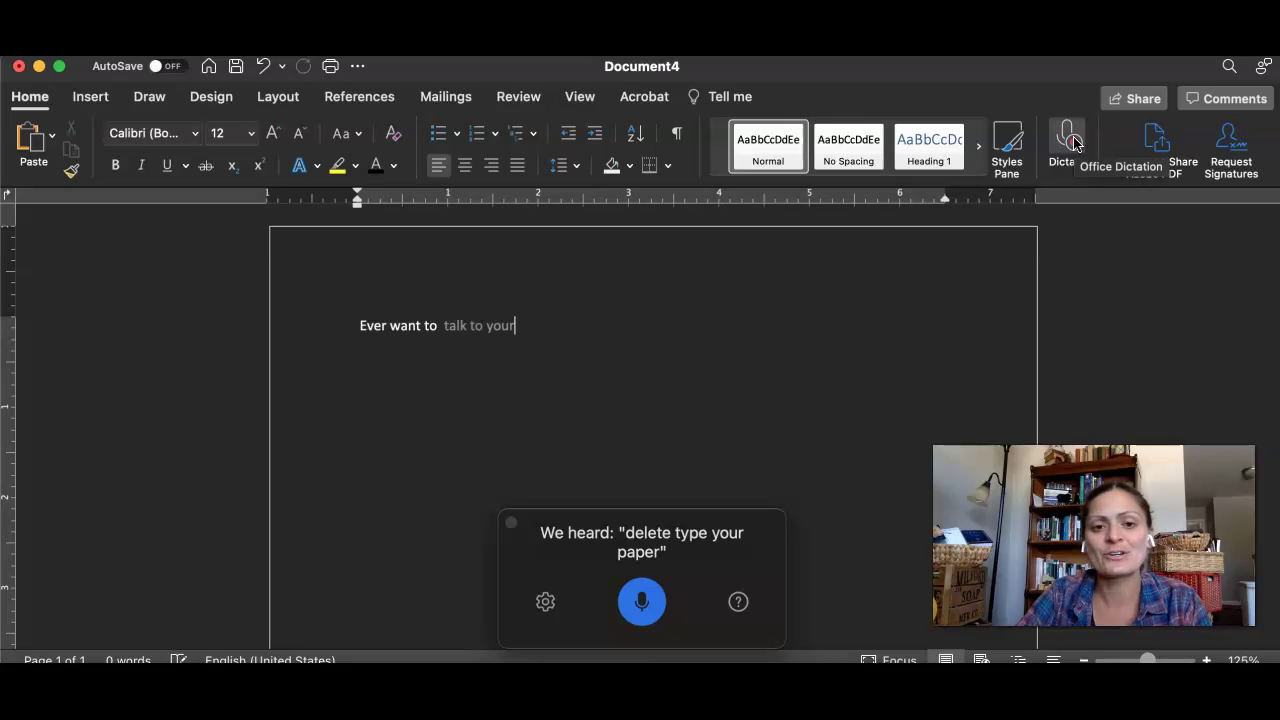
left_click(1073, 143)
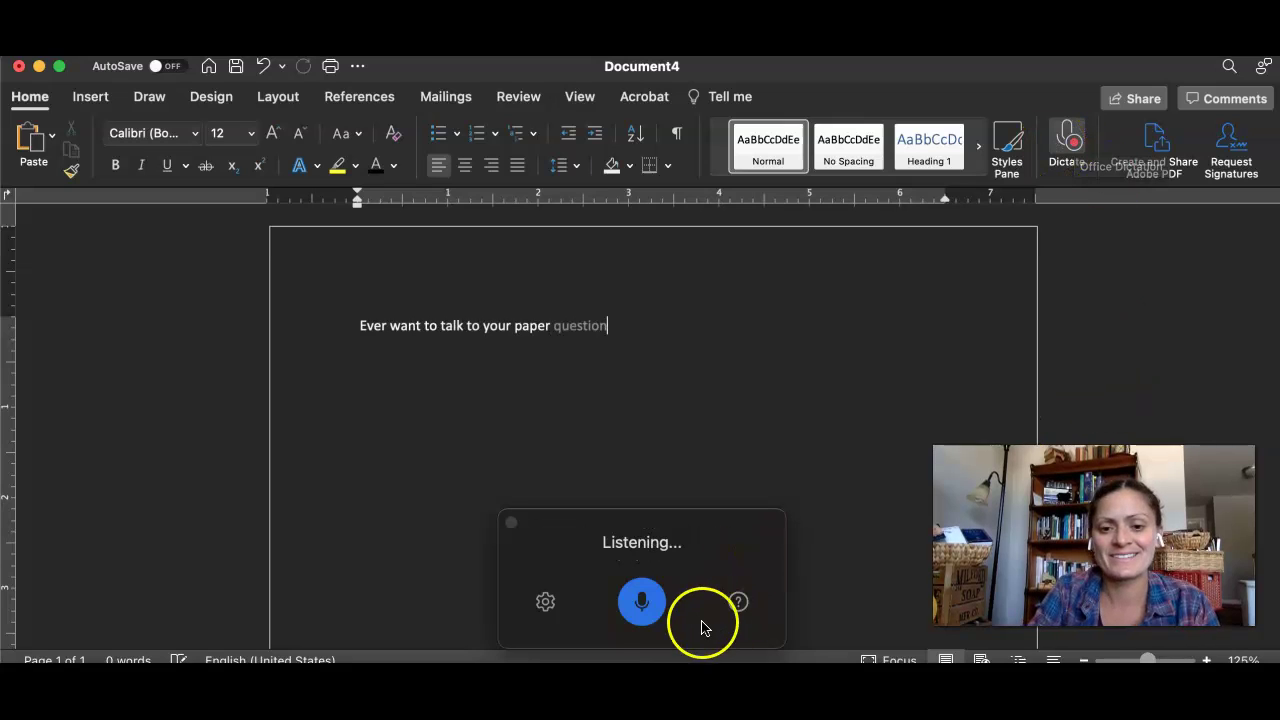
left_click(656, 618)
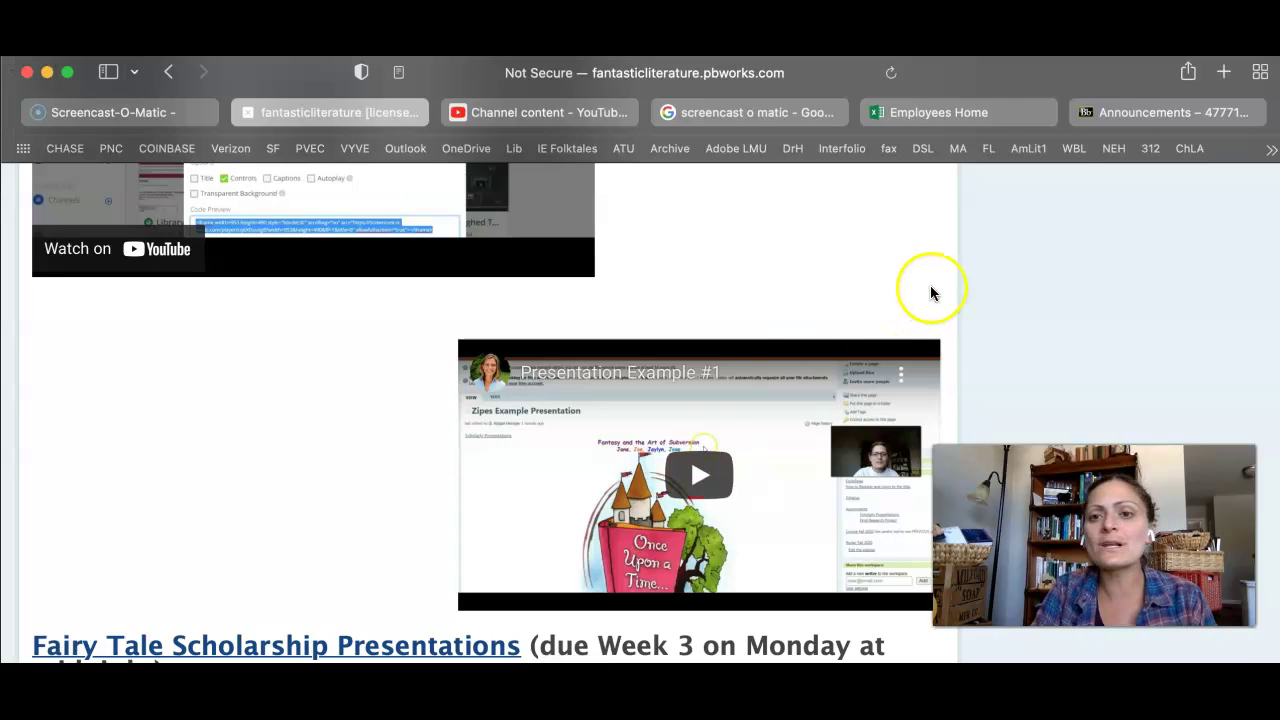
- Switch to the YouTube Studio Channel content tab listing uploaded videos
left_click(568, 118)
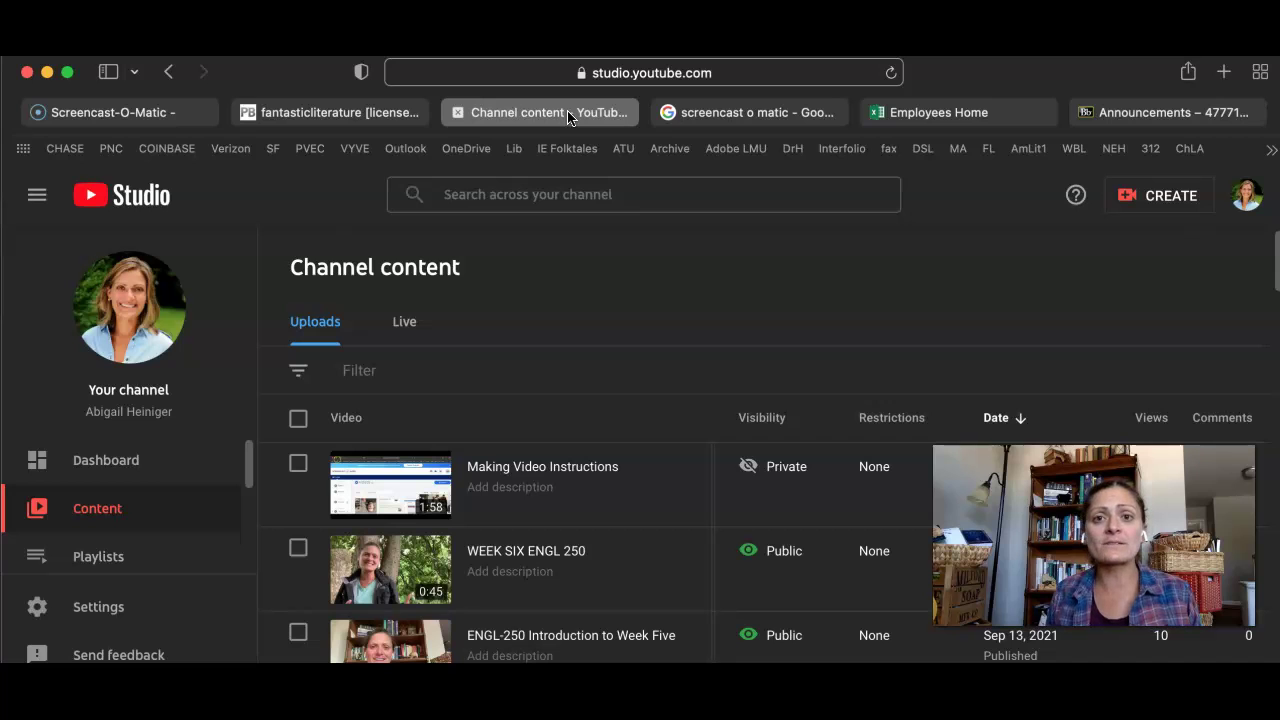
- Check which uploads are private or public, then switch to the ENGL-250-A0 Announcements page
mouse_move(794, 476)
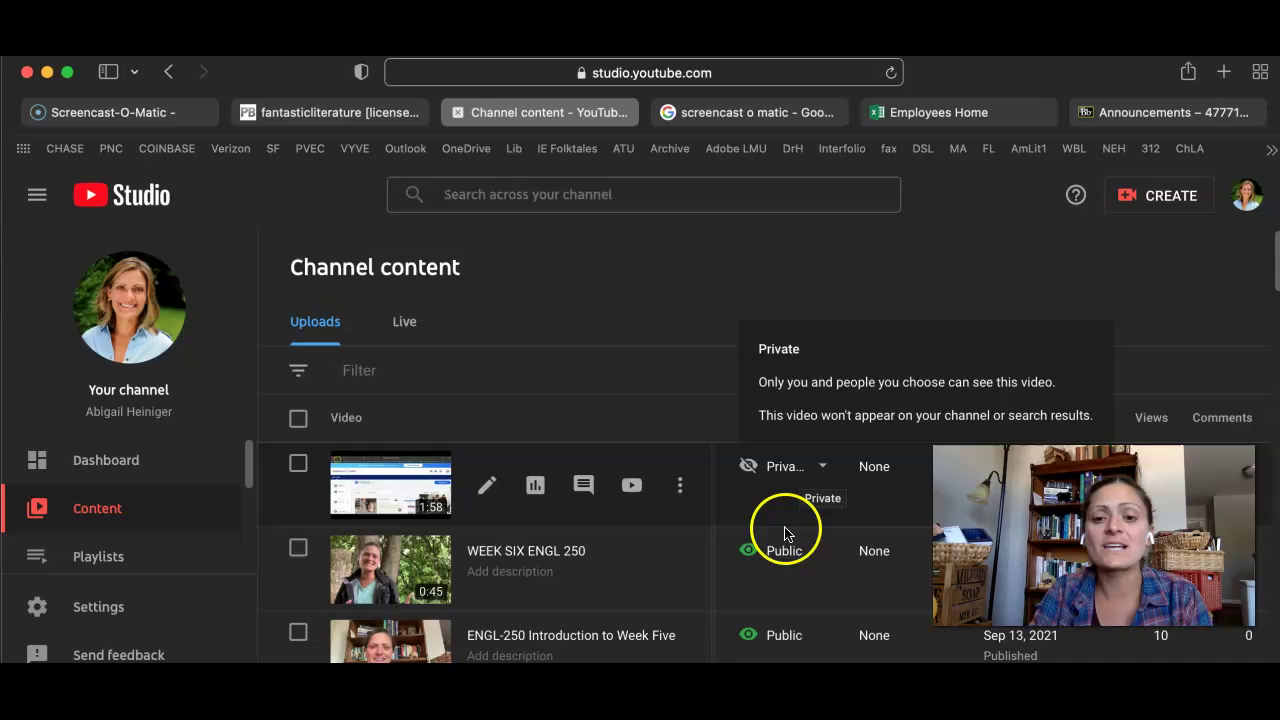
mouse_move(786, 545)
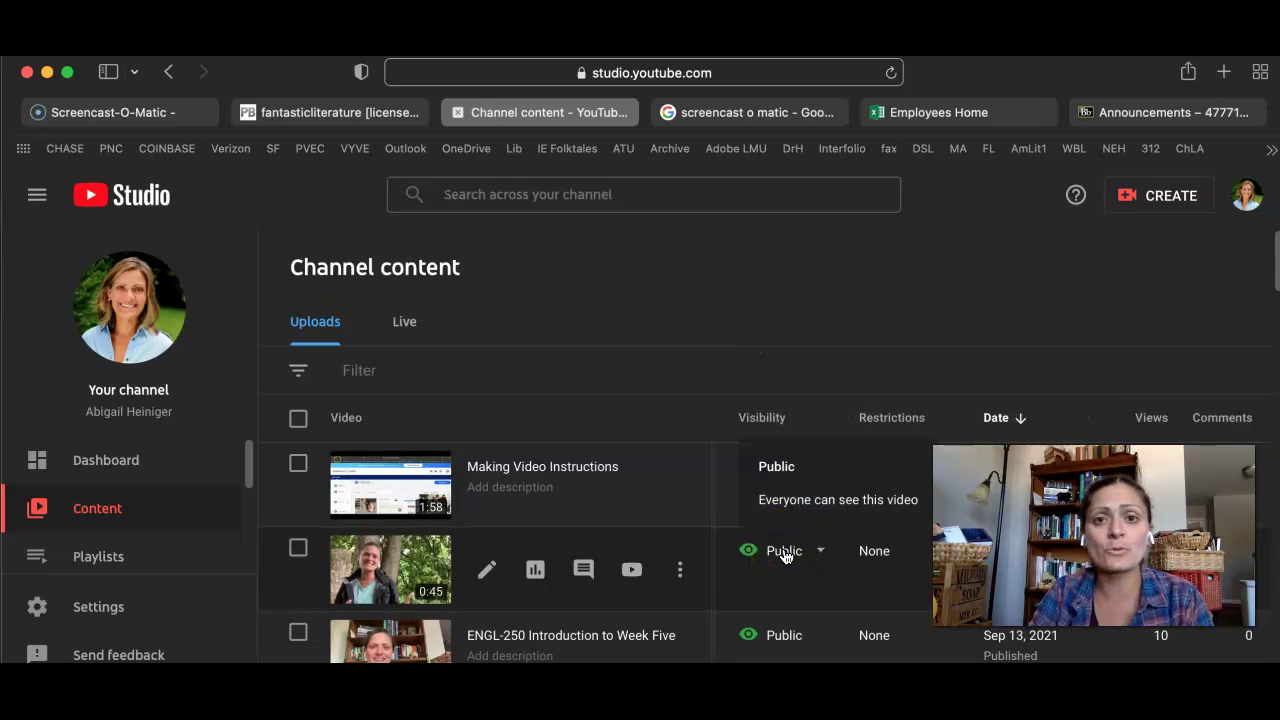
left_click(1143, 113)
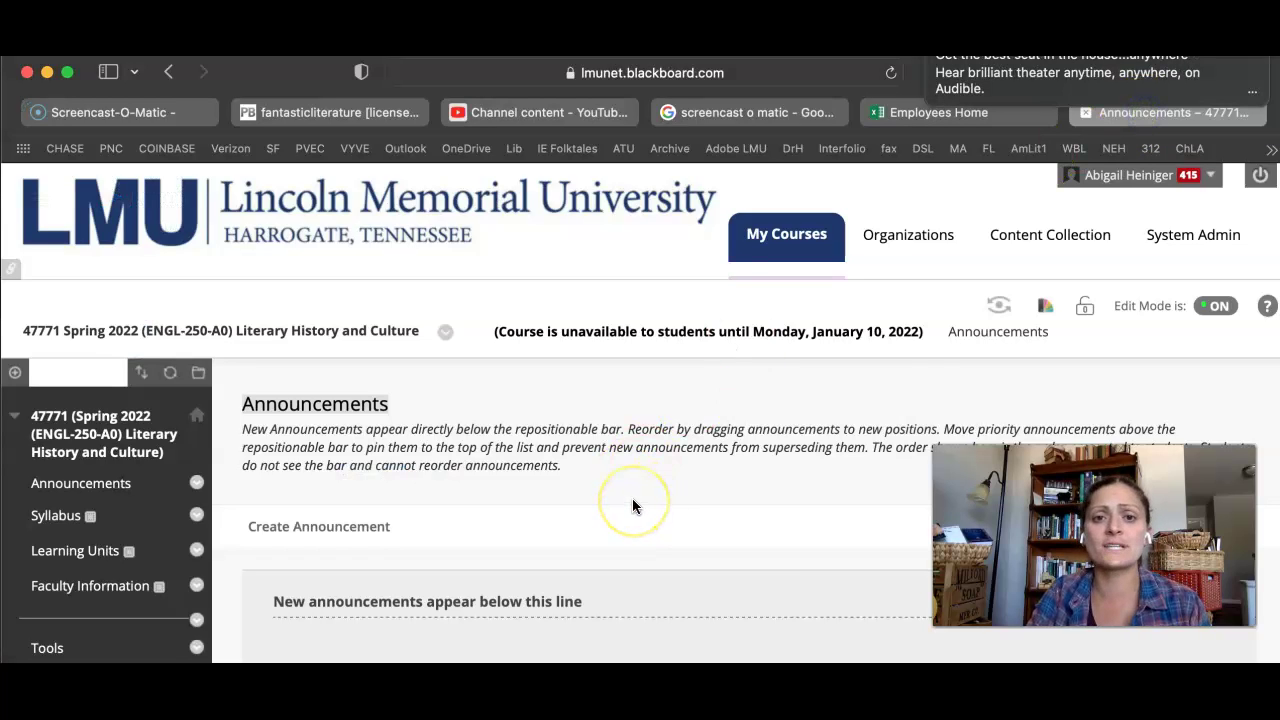
- In Learning Units, choose Video from Build Content to open the Create Video form
scroll(632, 506, "down", 5)
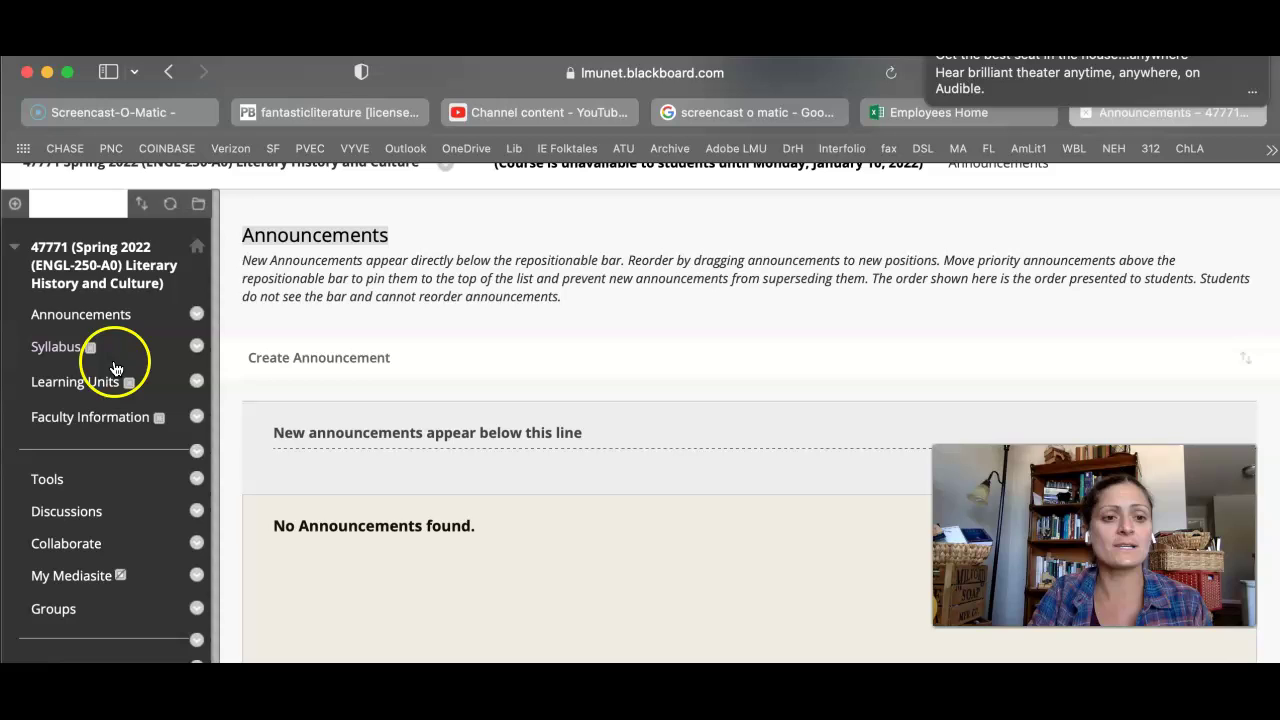
left_click(106, 380)
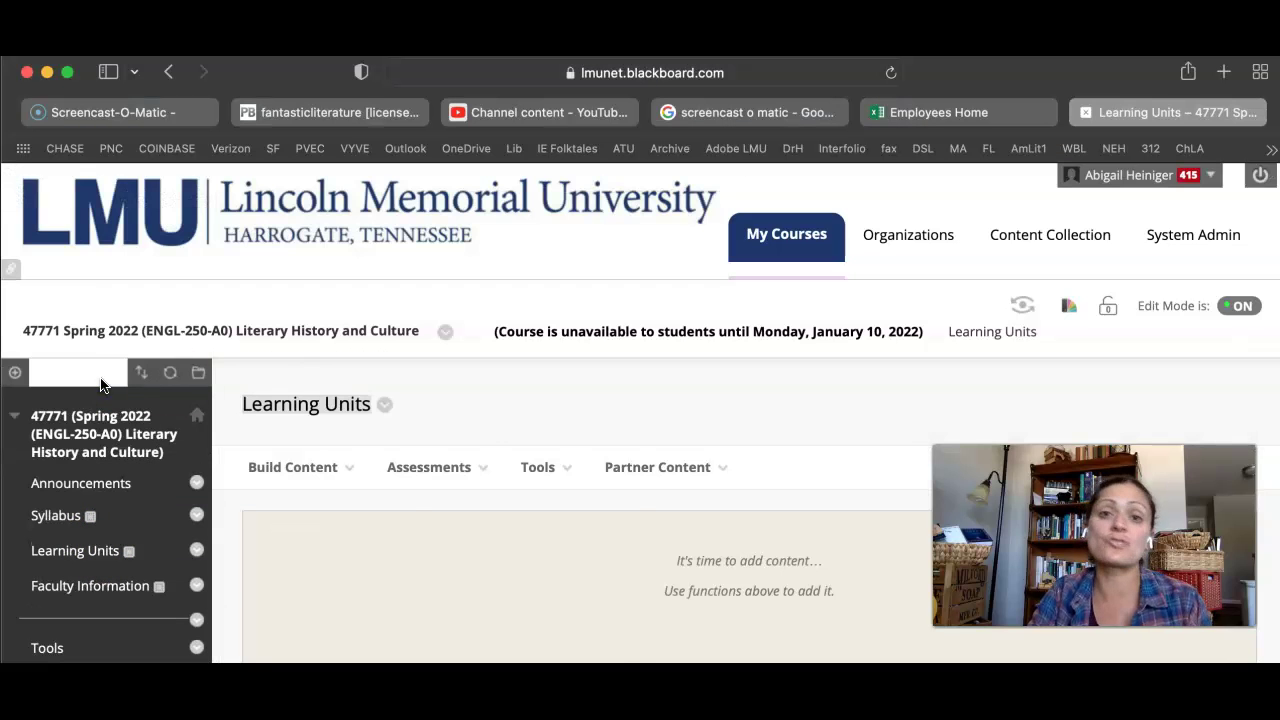
left_click(429, 467)
left_click(300, 467)
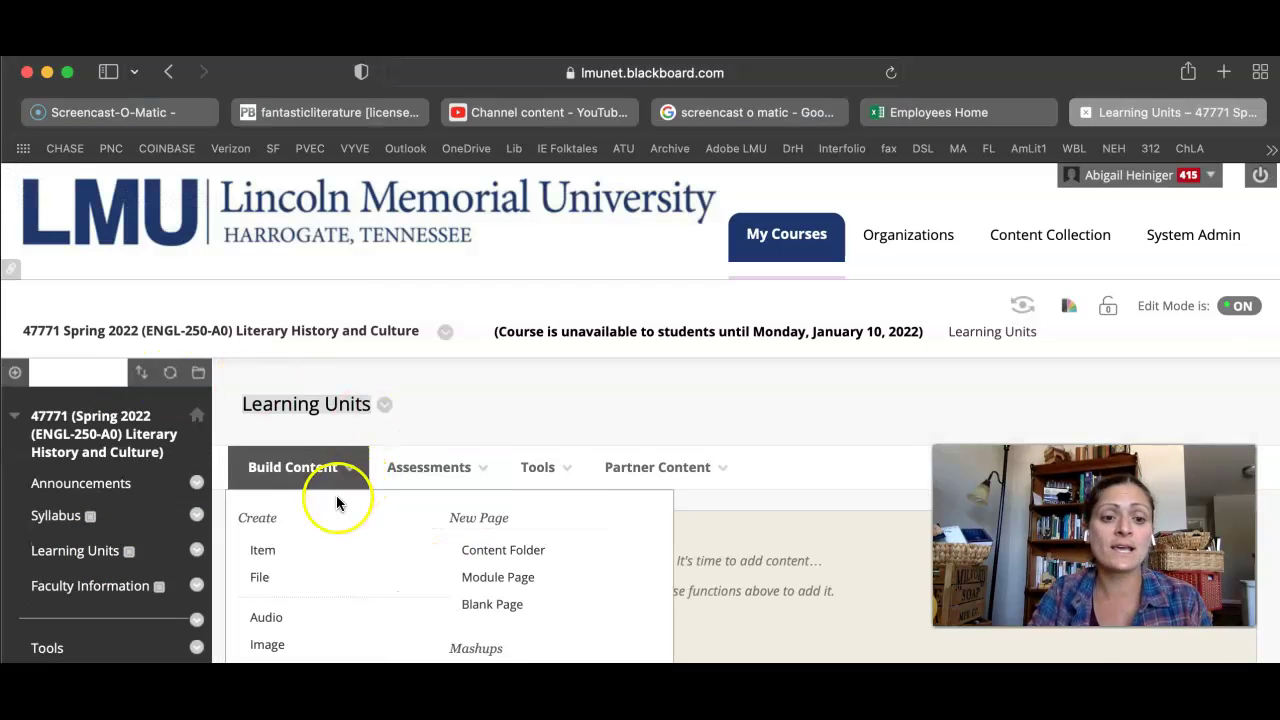
scroll(323, 546, "down", 2)
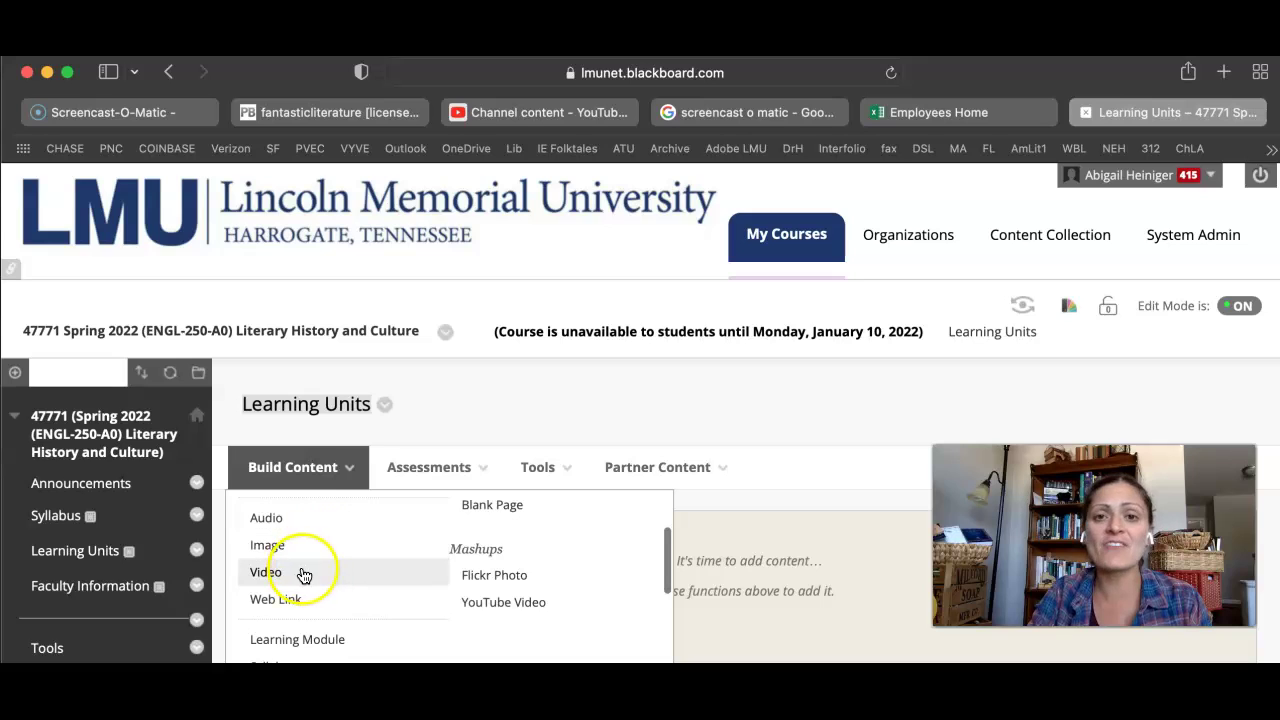
left_click(304, 575)
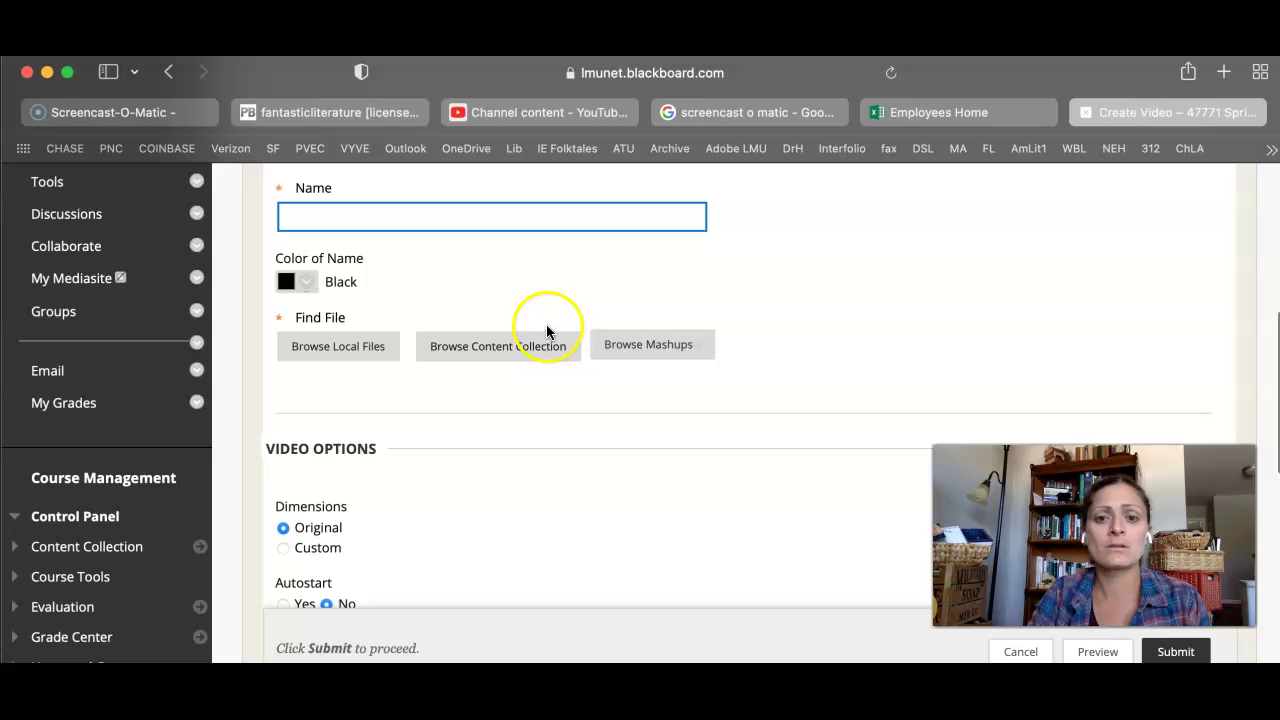
- Search the YouTube Video mashup for 'embedding code on a wiki'
left_click(621, 346)
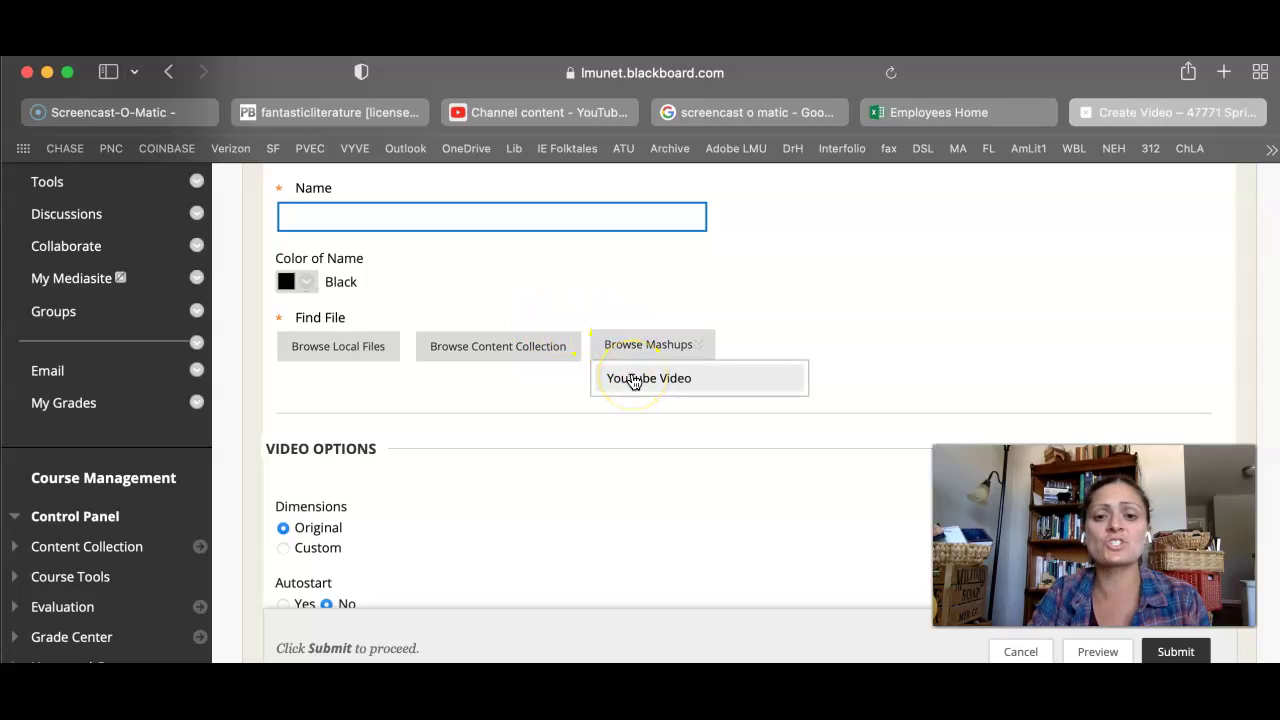
left_click(632, 379)
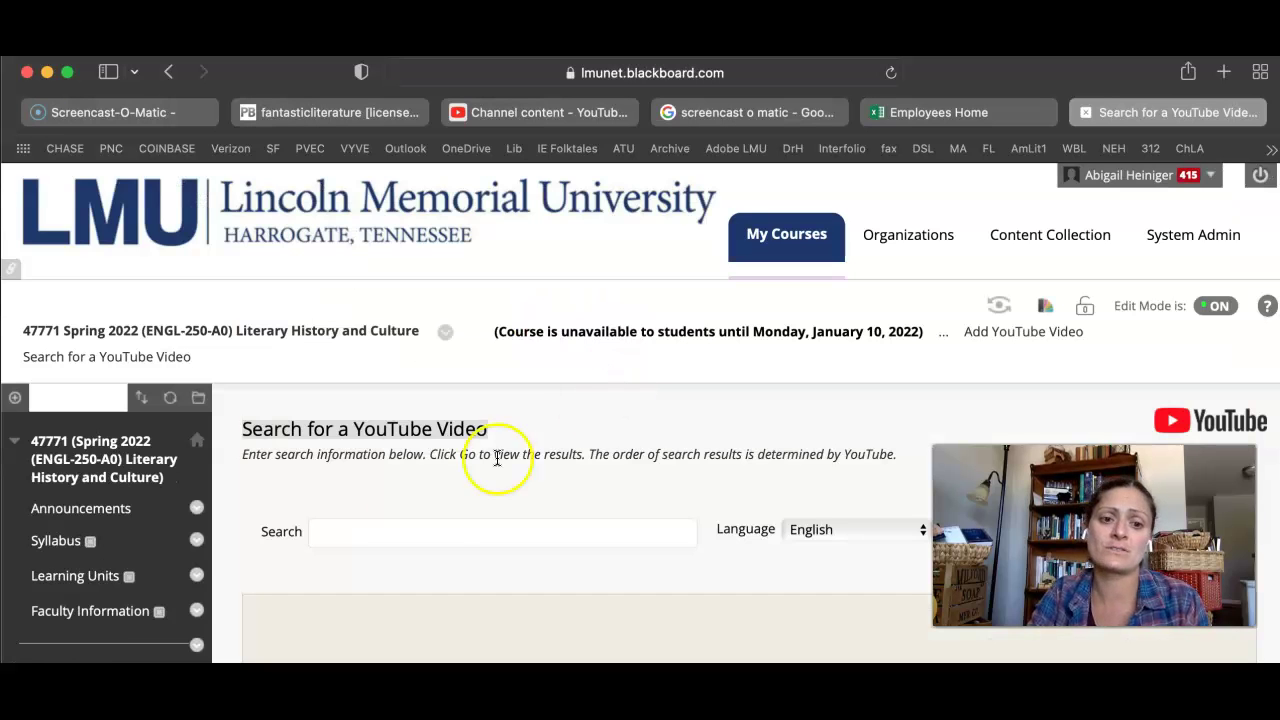
left_click(392, 527)
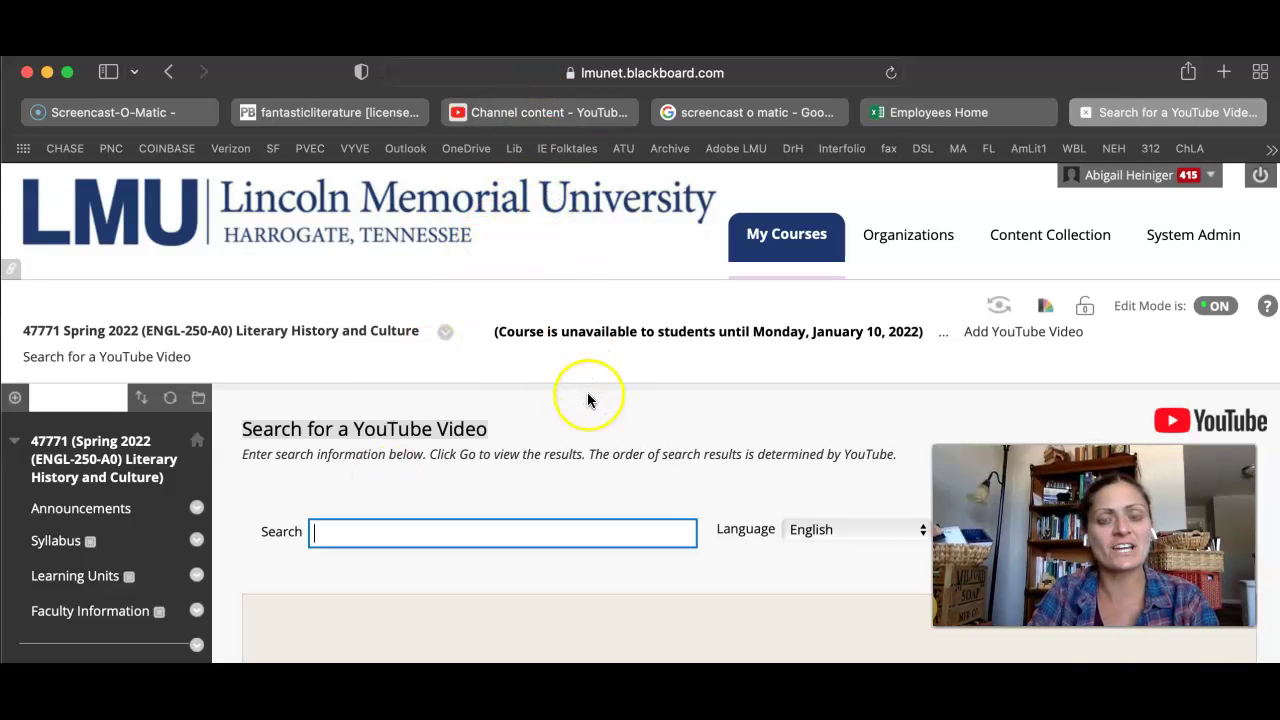
type("emb")
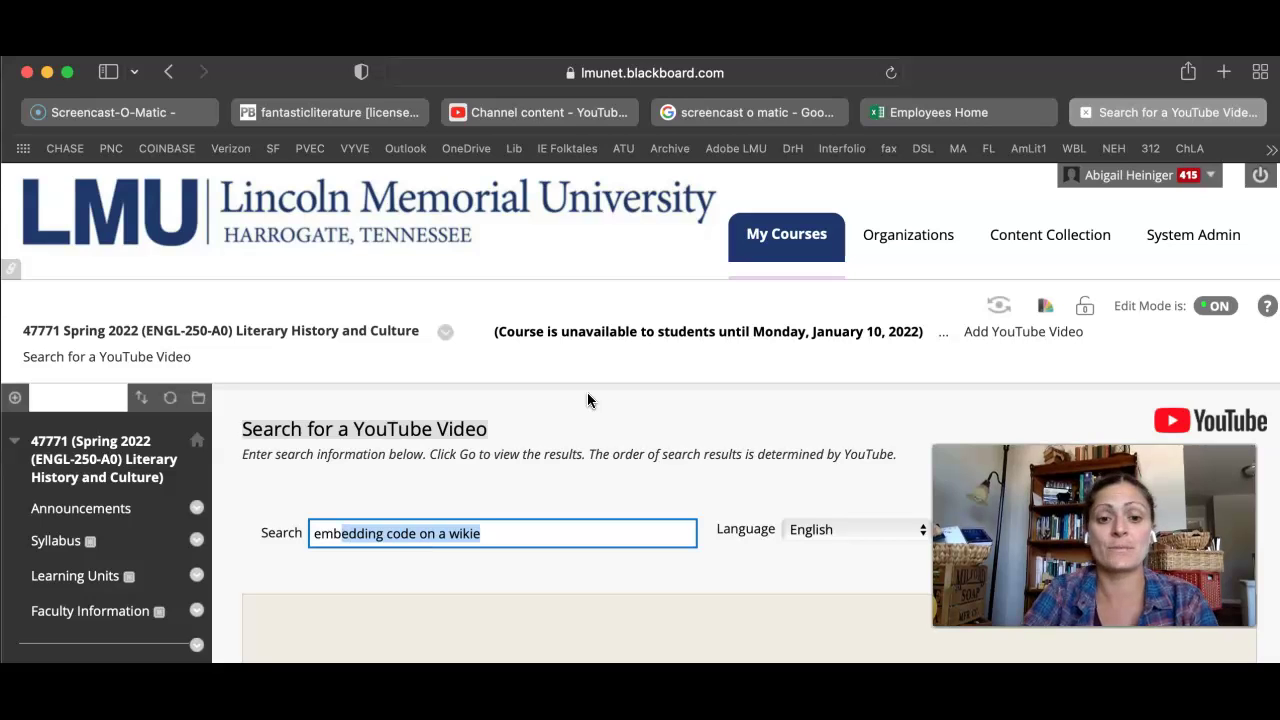
left_click(603, 398)
left_click(525, 523)
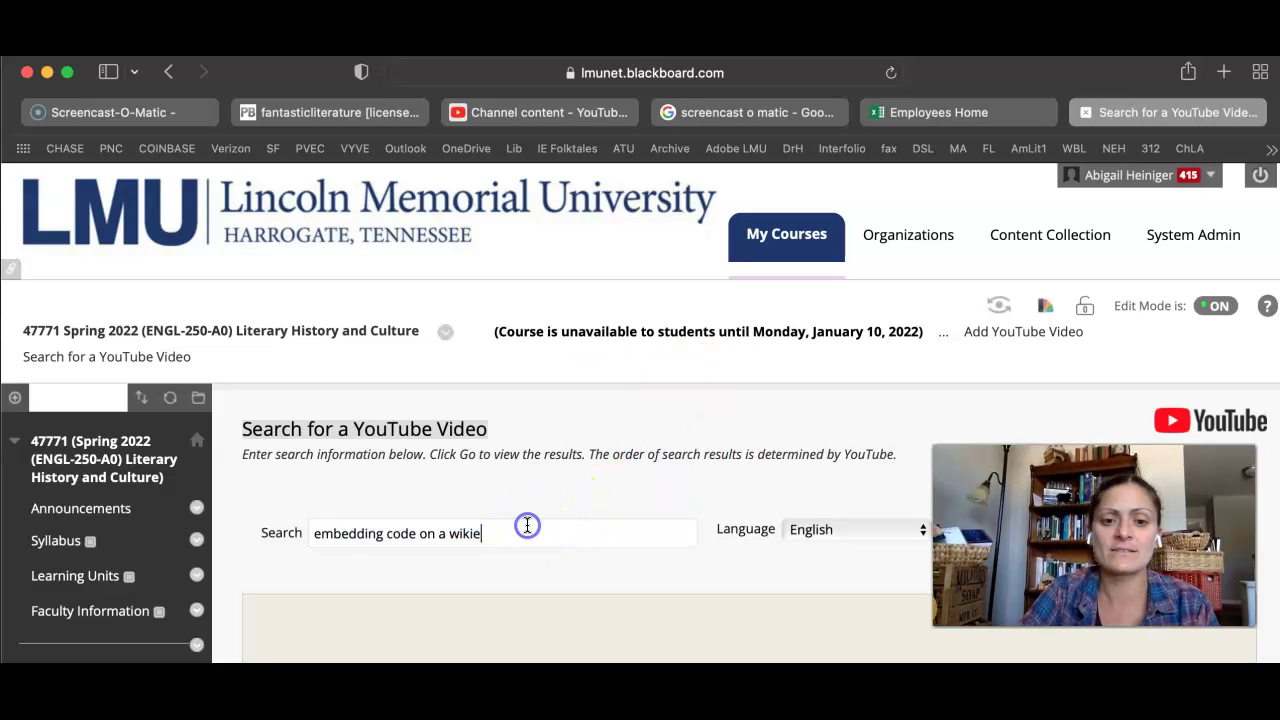
key("BackSpace")
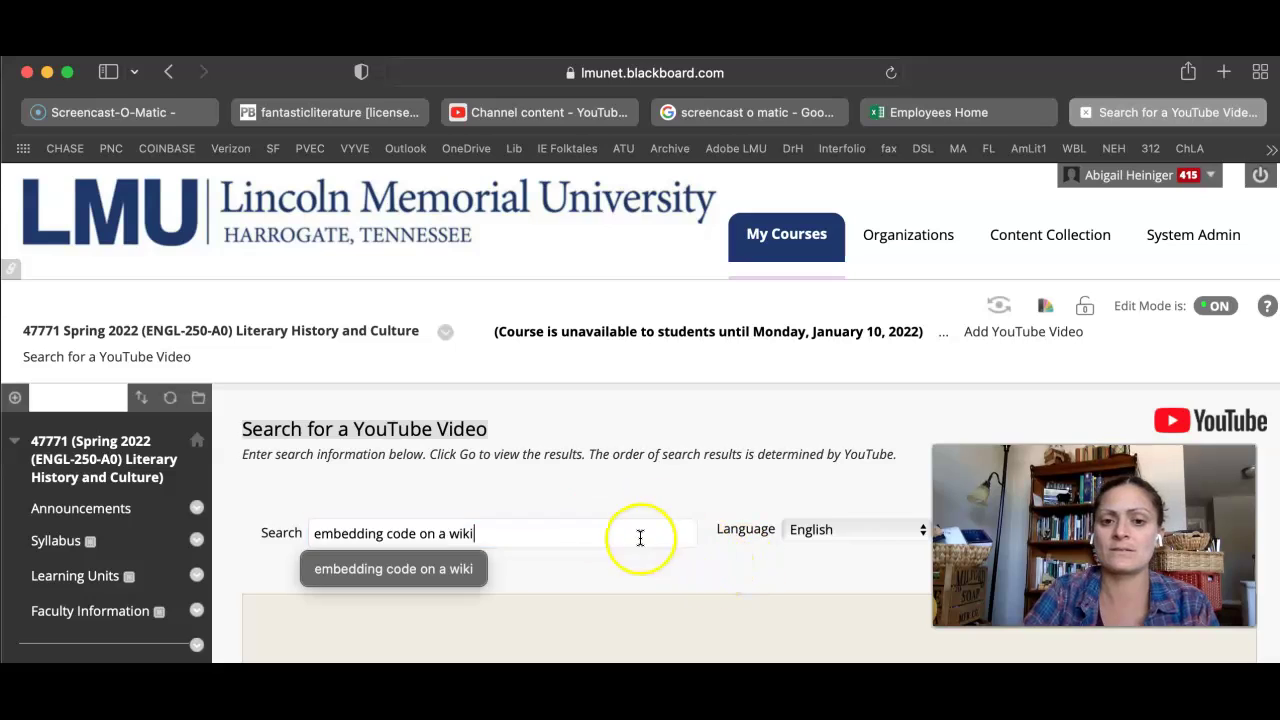
key("Escape")
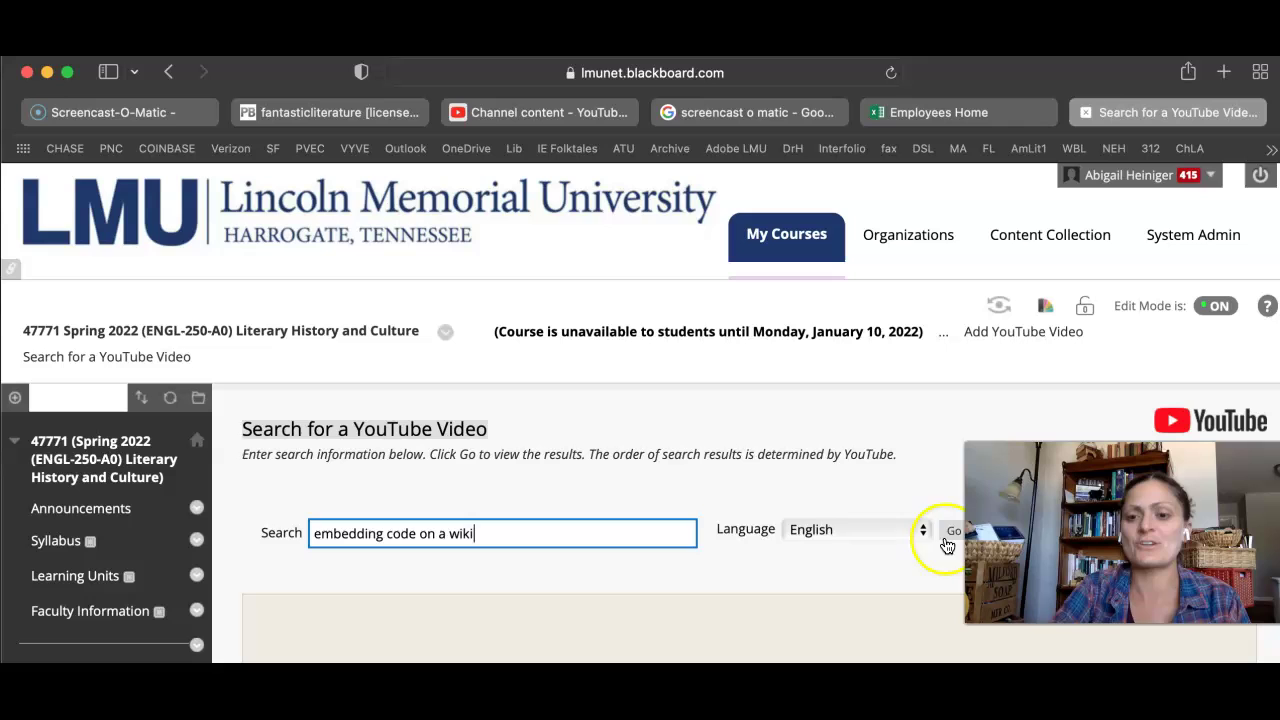
left_click(946, 540)
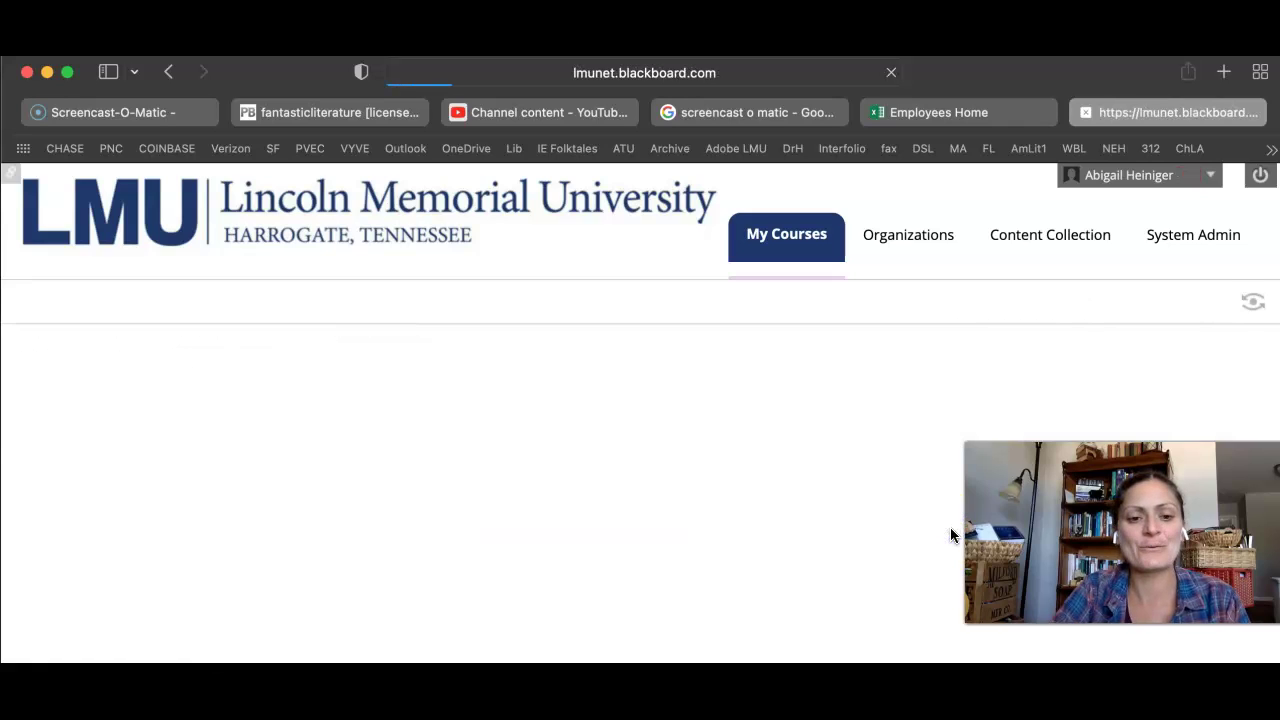
- Select the 'Embedding Video Code on a Wiki' result and submit it as a Learning Units item
scroll(720, 530, "down", 5)
left_click(612, 525)
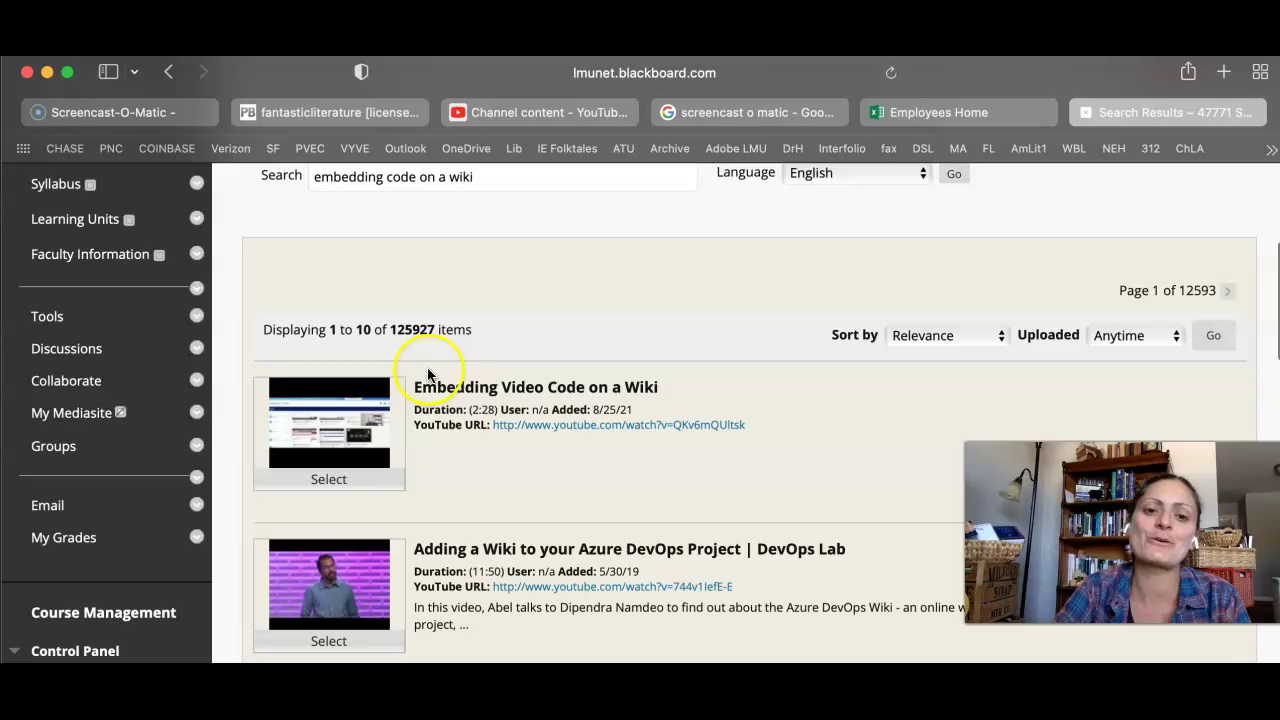
left_click(329, 482)
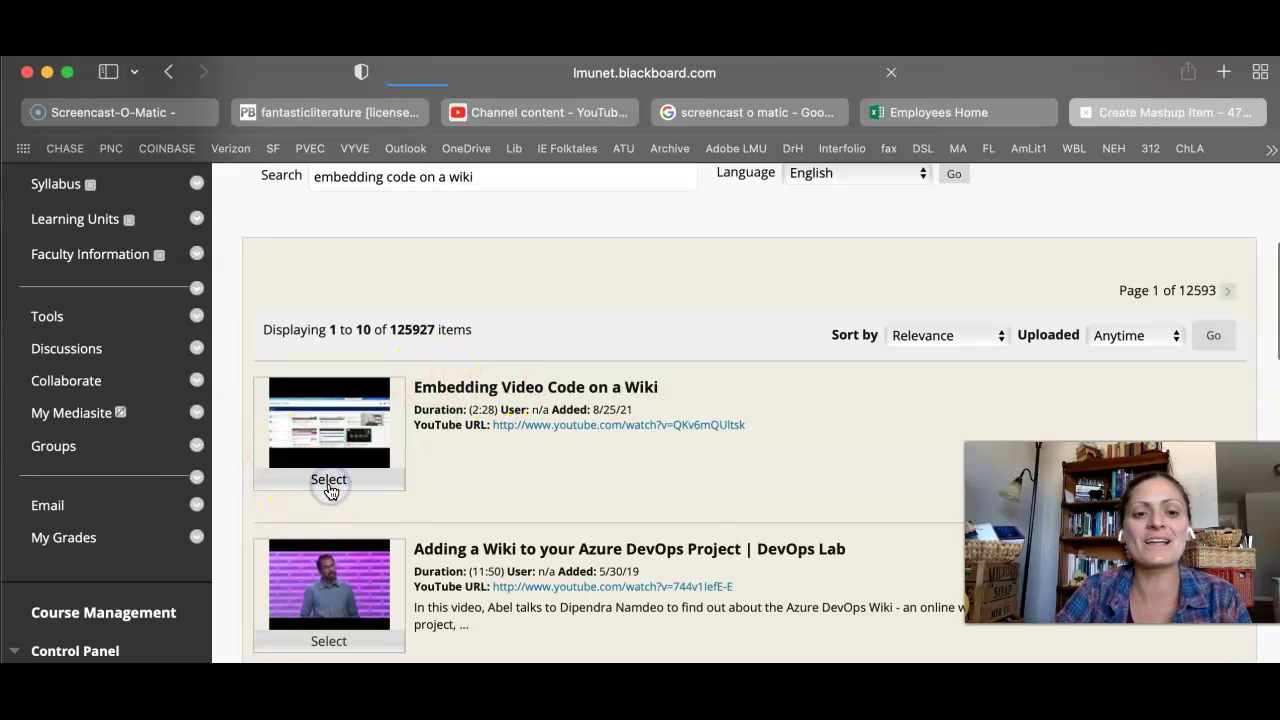
scroll(386, 490, "down", 5)
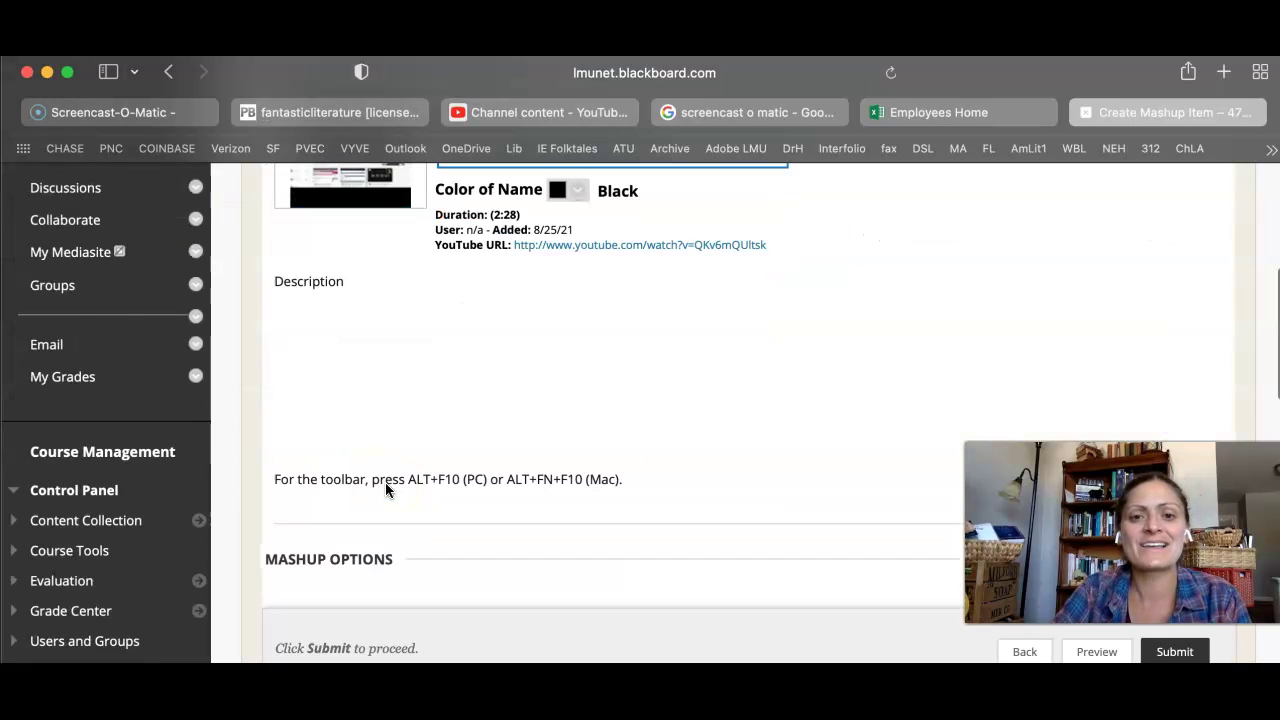
scroll(386, 490, "up", 5)
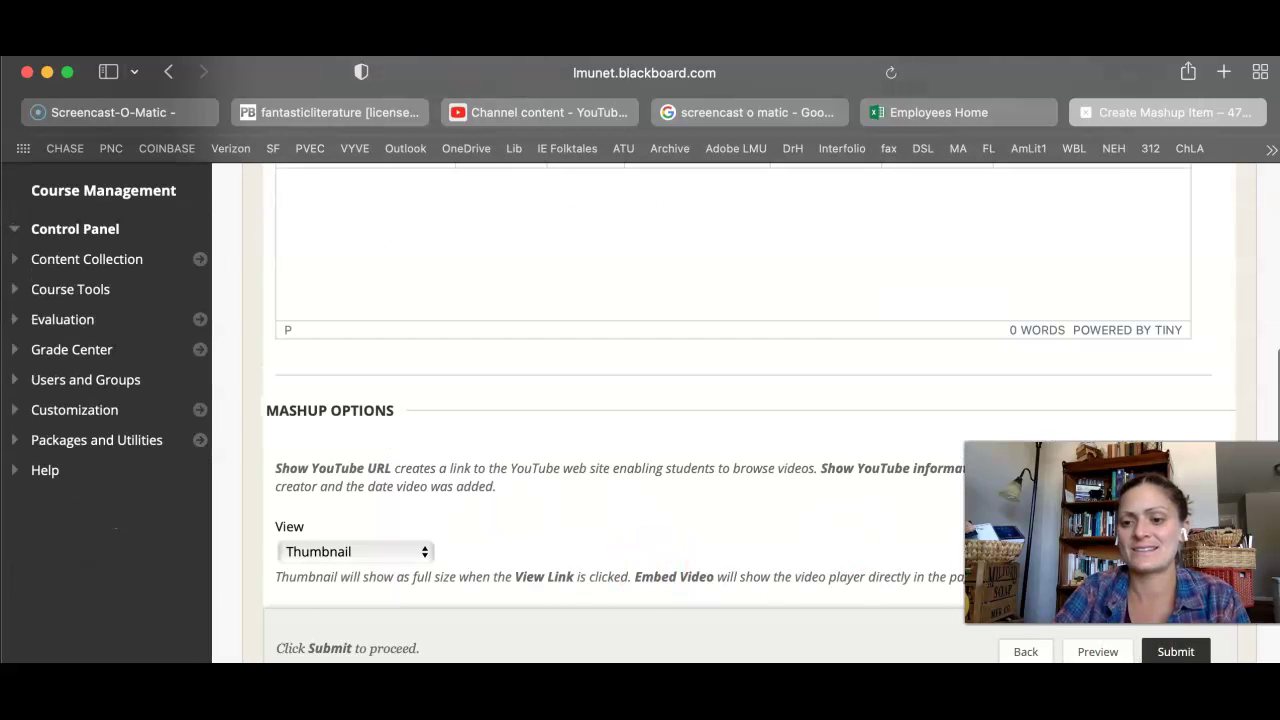
left_click(1178, 652)
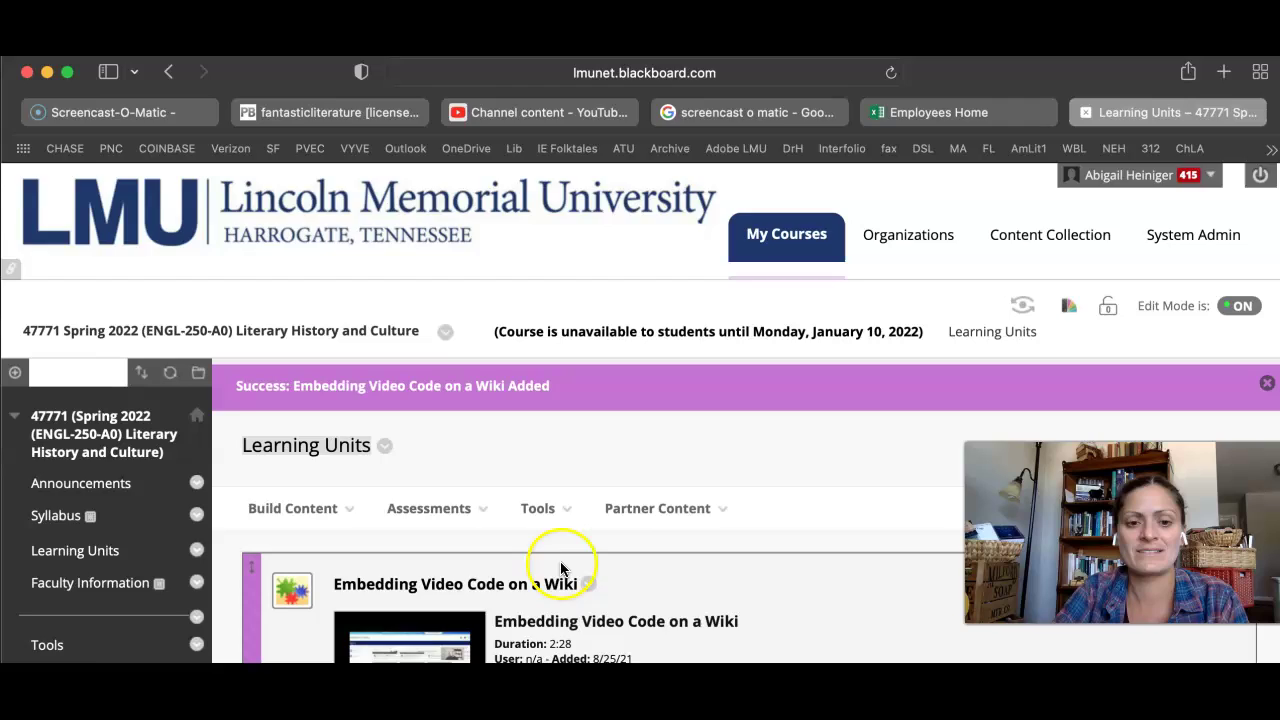
scroll(561, 568, "down", 2)
scroll(561, 568, "down", 1)
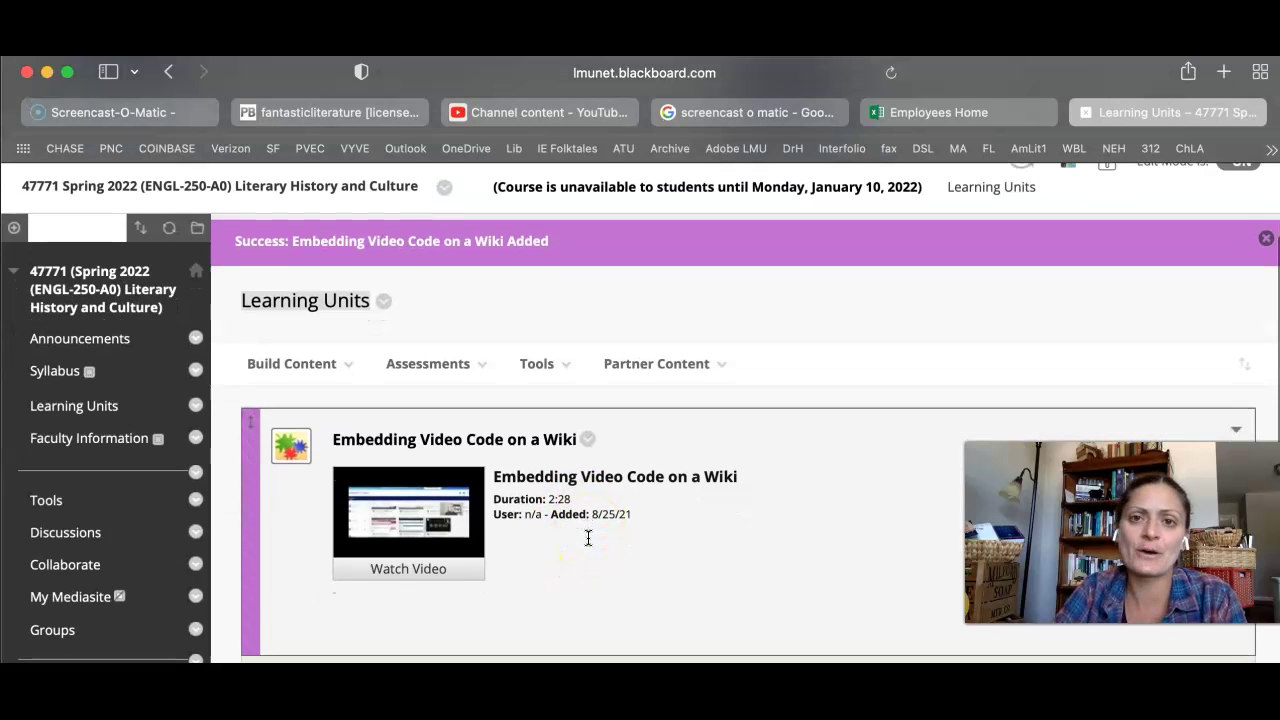
scroll(588, 538, "down", 2)
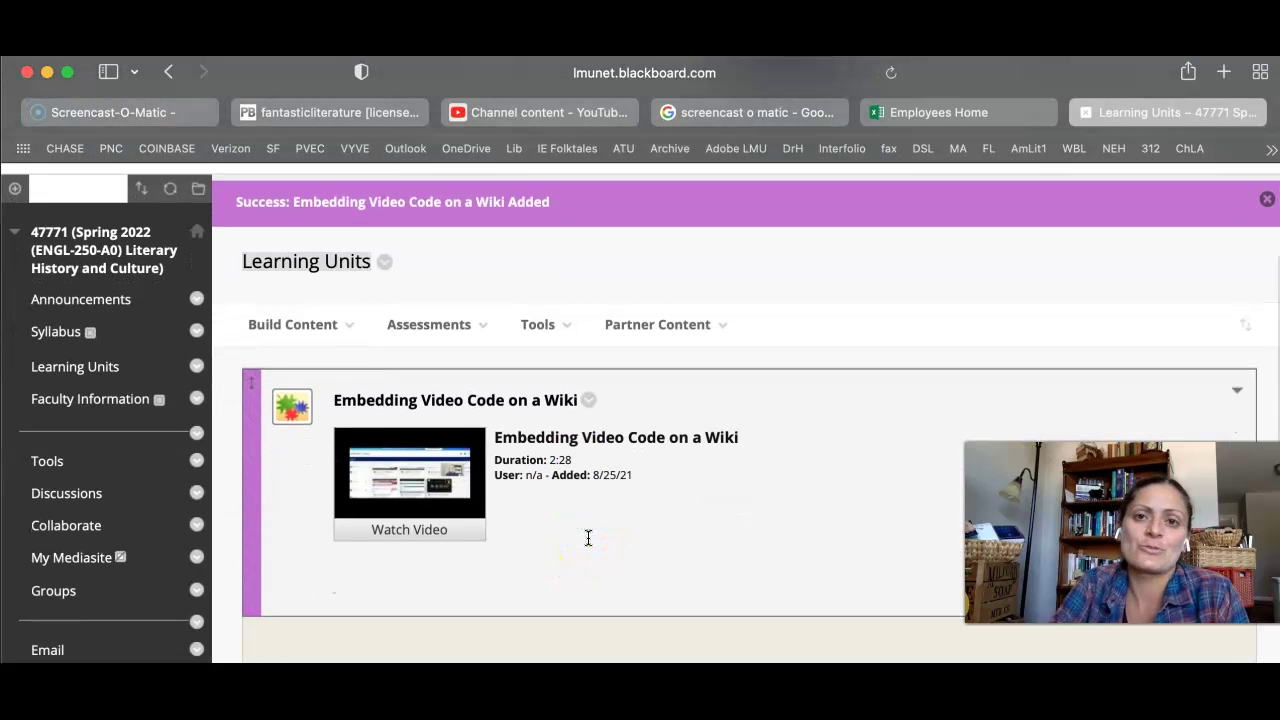